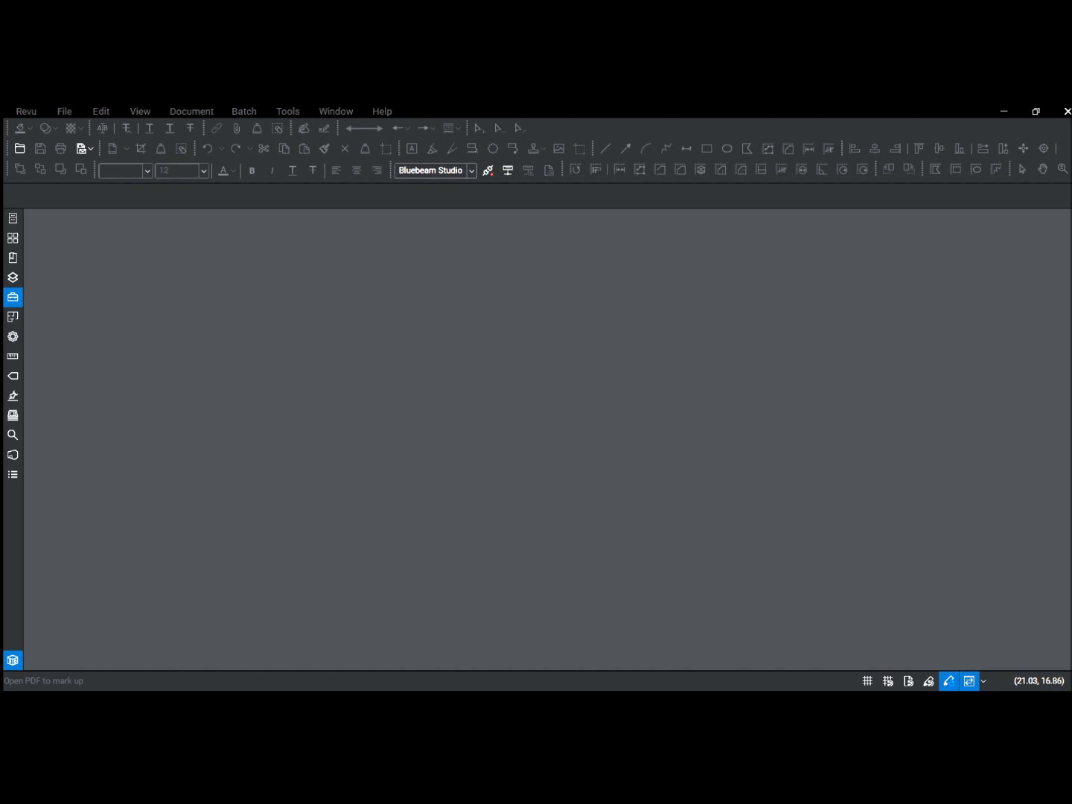
# - Open the PDF "The Protein Works - Ground Floor-Model"
pyautogui.click(422, 221)
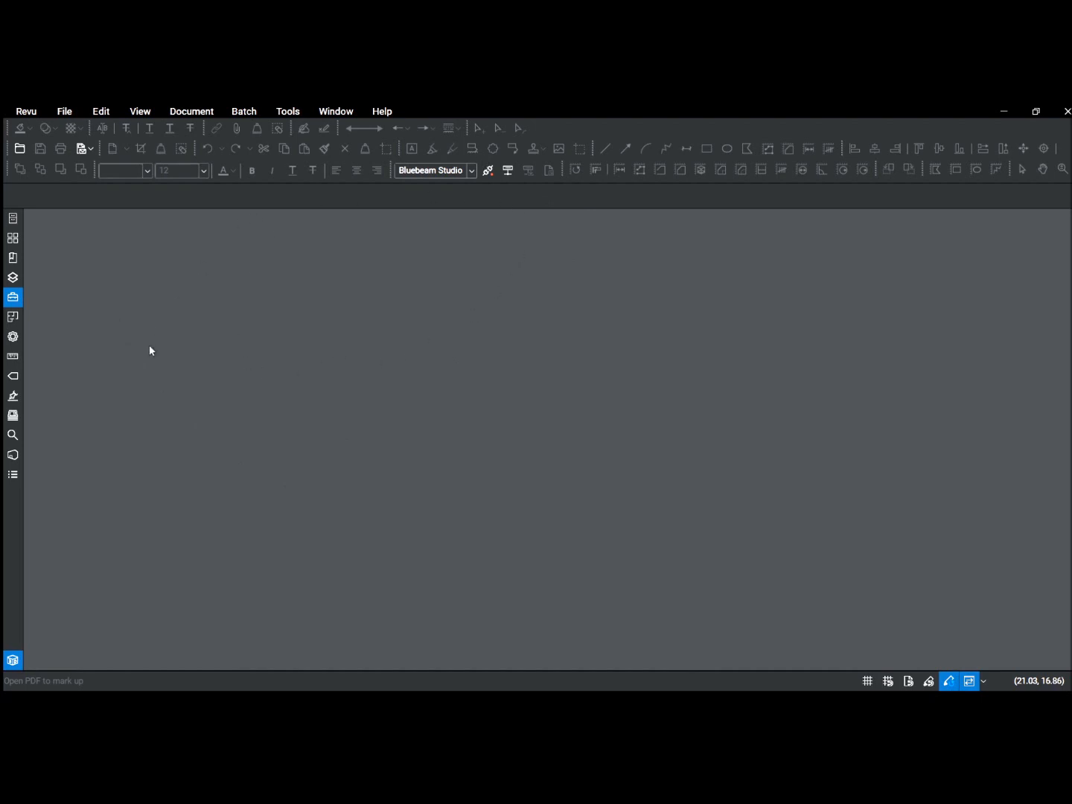
pyautogui.click(64, 111)
pyautogui.click(227, 173)
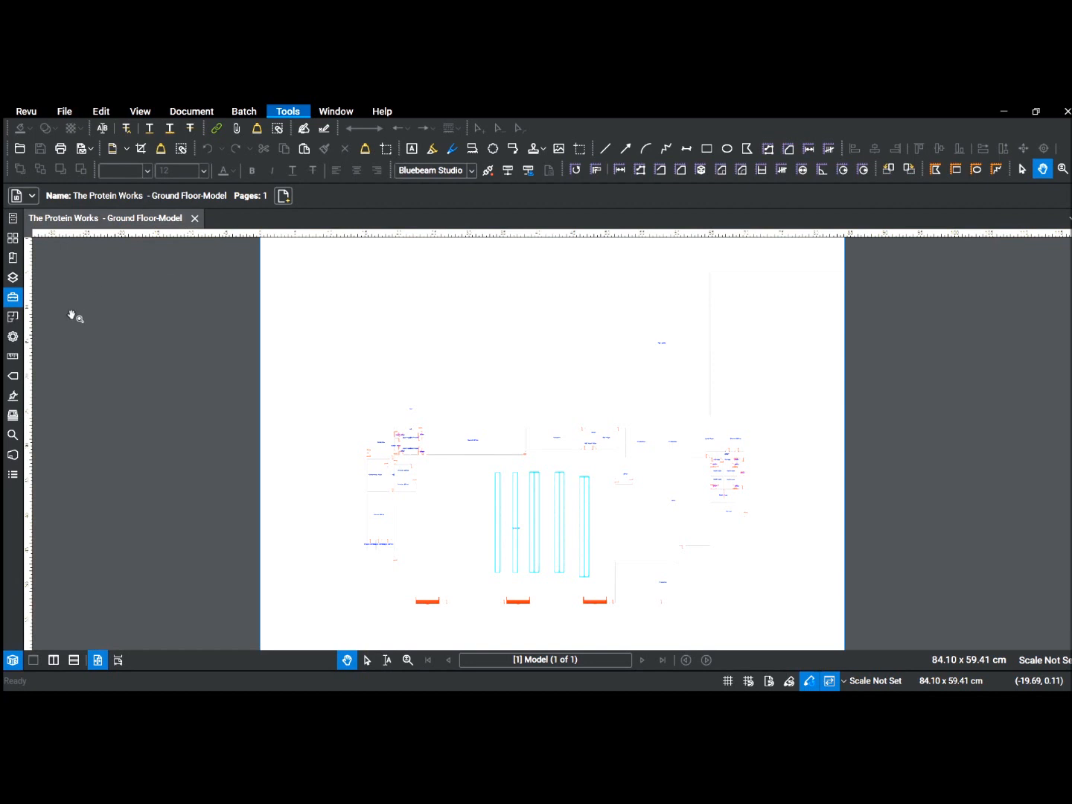
# - Calibrate a custom page scale by marking the door opening near the Private Office as 0.8 m, and apply it to the page range
pyautogui.click(13, 358)
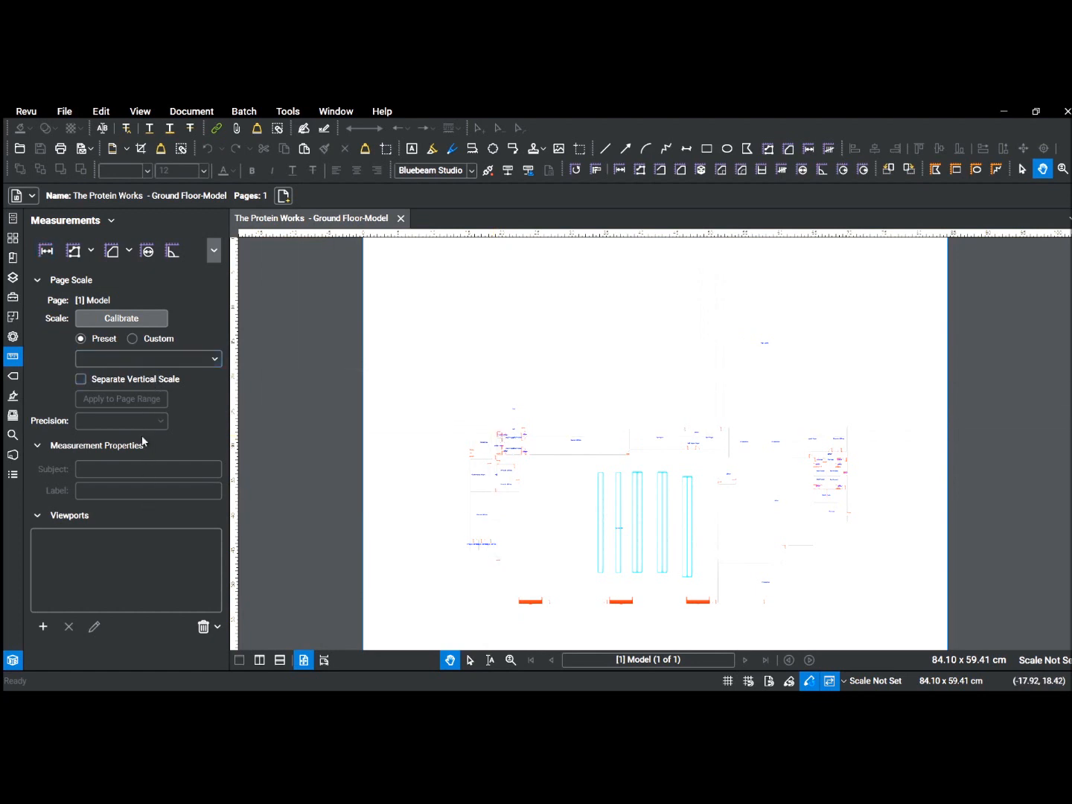
pyautogui.click(133, 342)
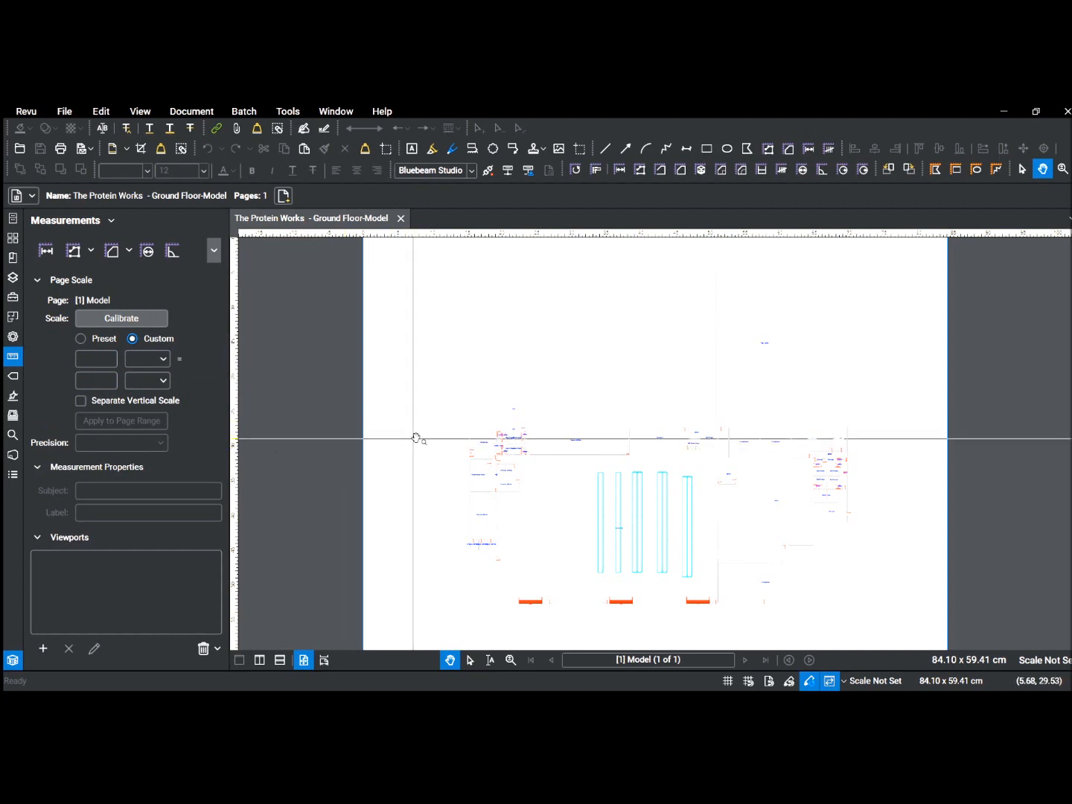
pyautogui.click(596, 171)
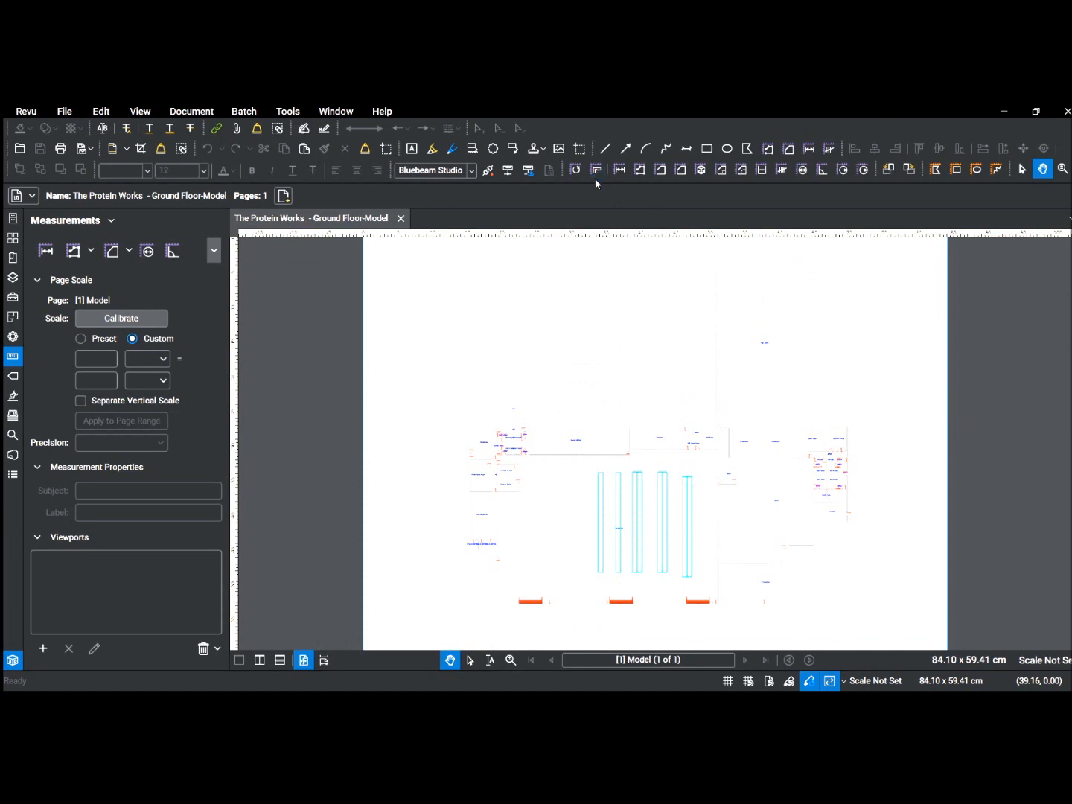
pyautogui.click(291, 115)
pyautogui.click(402, 153)
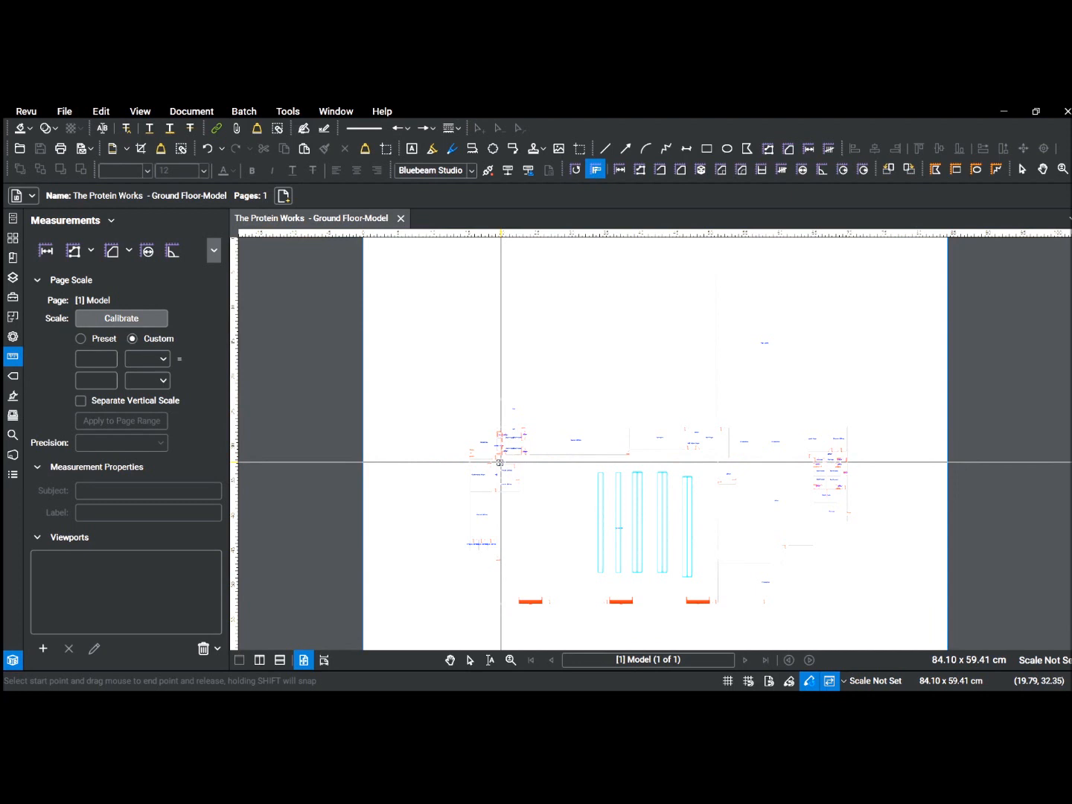
pyautogui.scroll(8, 499, 462)
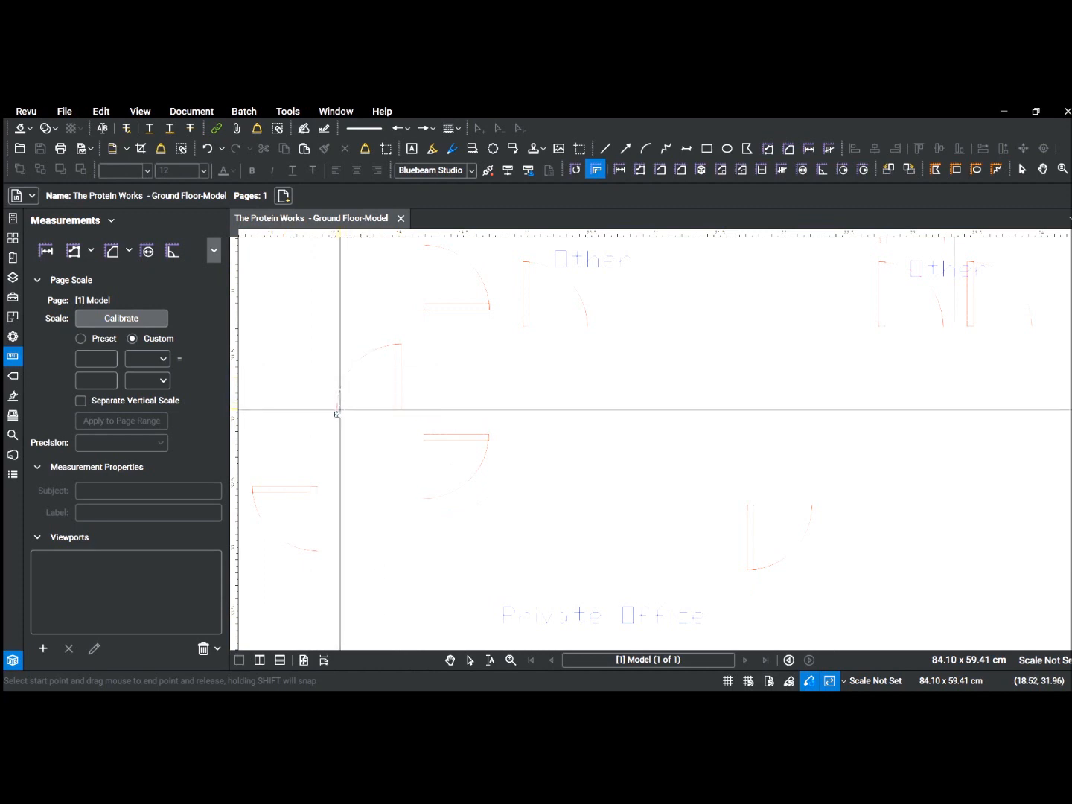
pyautogui.scroll(5, 341, 410)
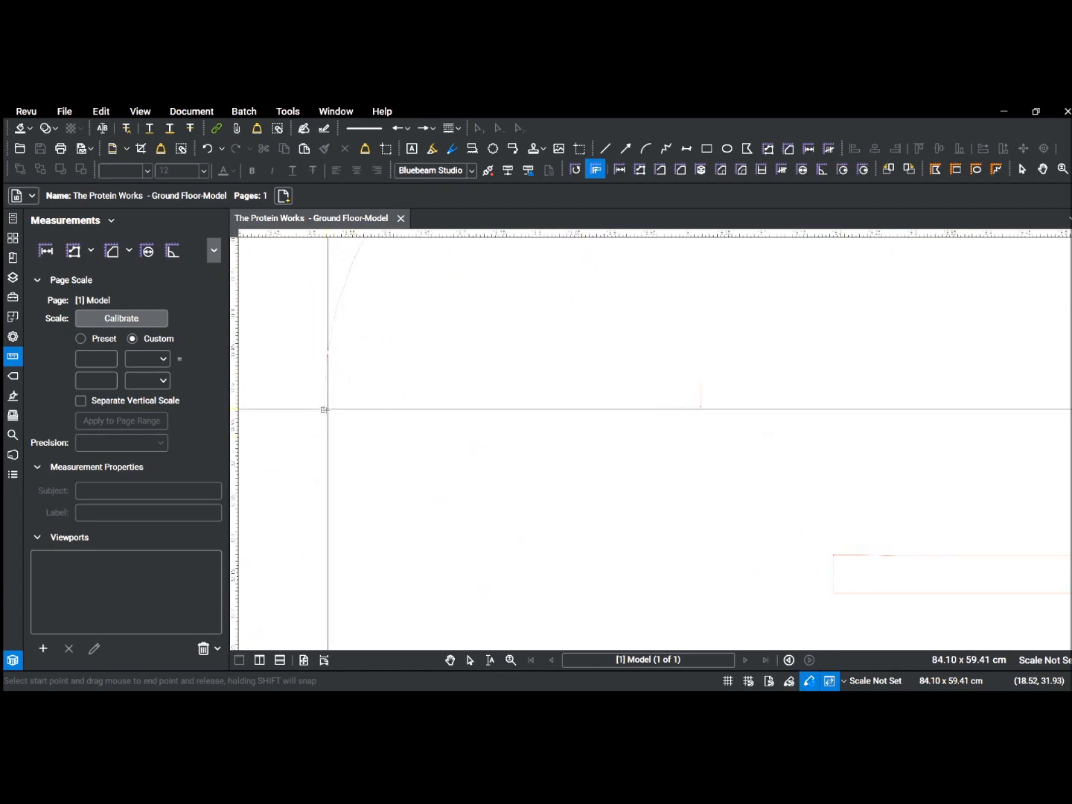
pyautogui.moveTo(324, 410); pyautogui.dragTo(702, 410)
pyautogui.click(702, 414)
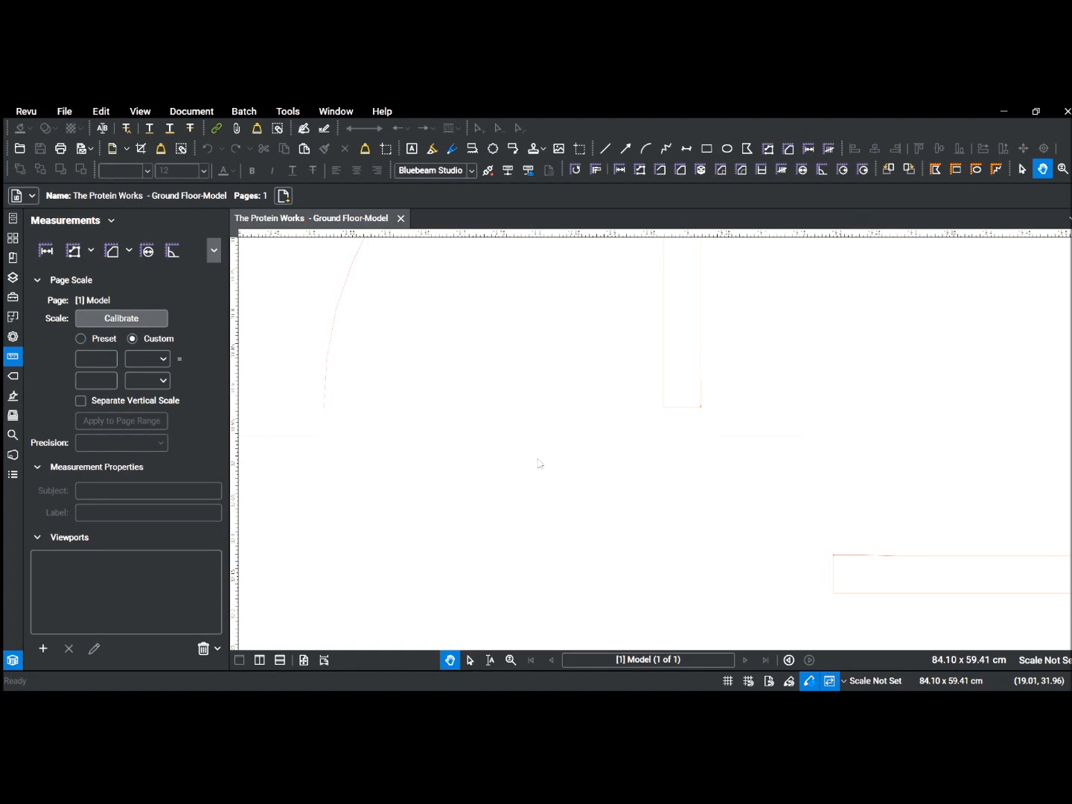
pyautogui.click(605, 474)
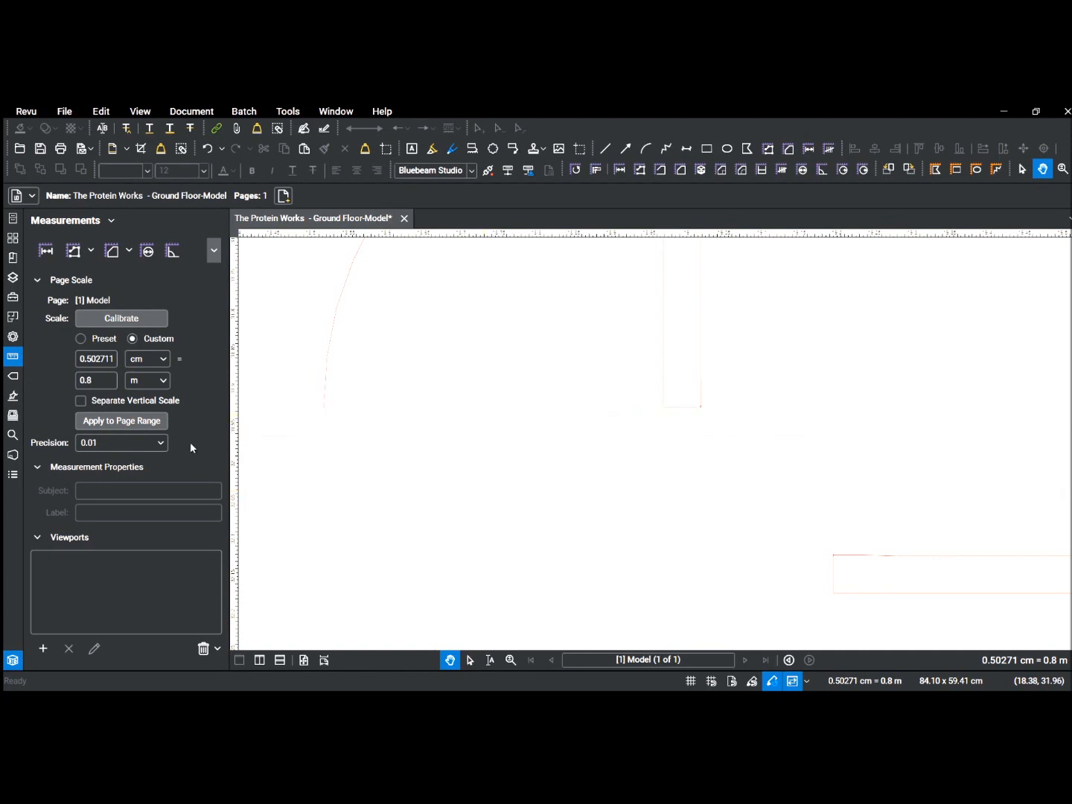
pyautogui.click(115, 422)
pyautogui.click(614, 472)
# - Add a length measurement across the calibrated door opening near the Private Office to check the scale
pyautogui.scroll(-3, 612, 465)
pyautogui.scroll(-3, 611, 450)
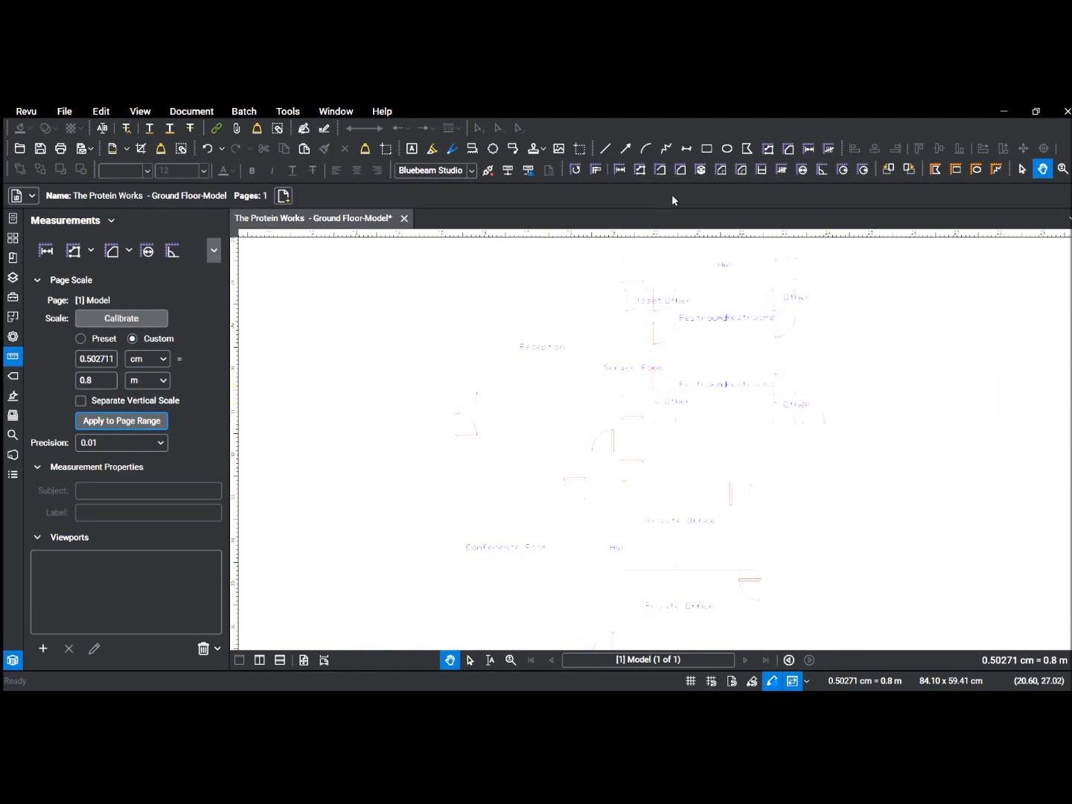
pyautogui.click(620, 171)
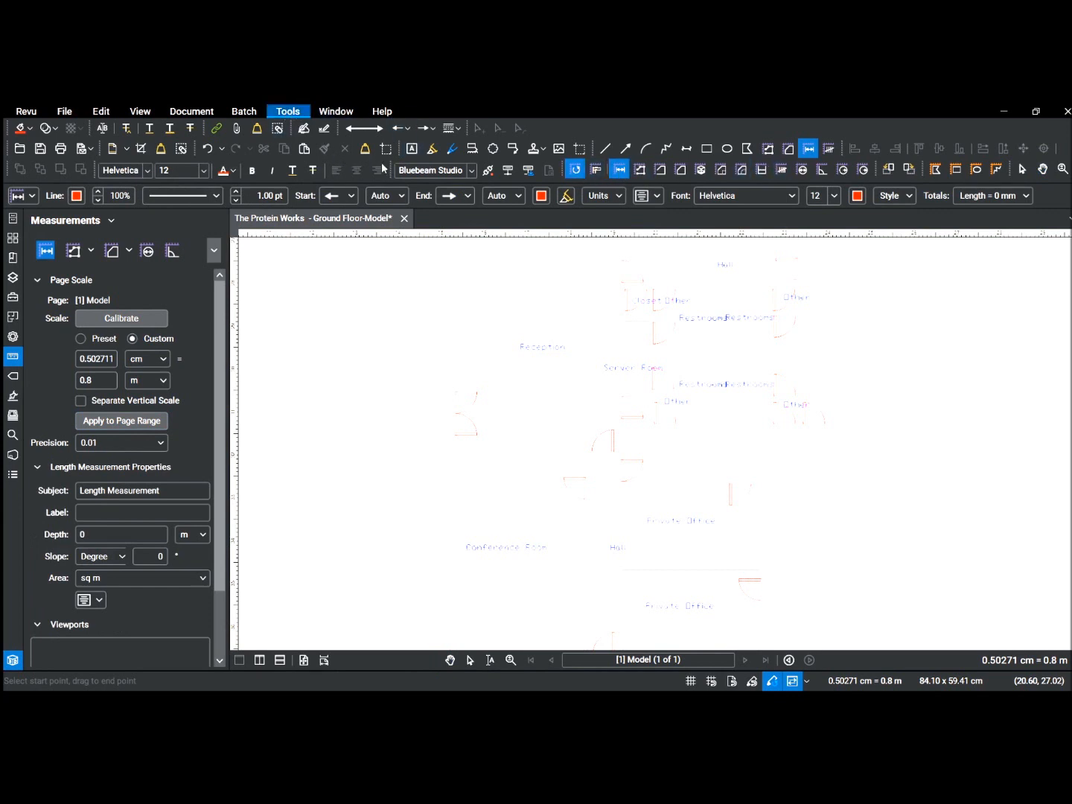
pyautogui.scroll(4, 592, 495)
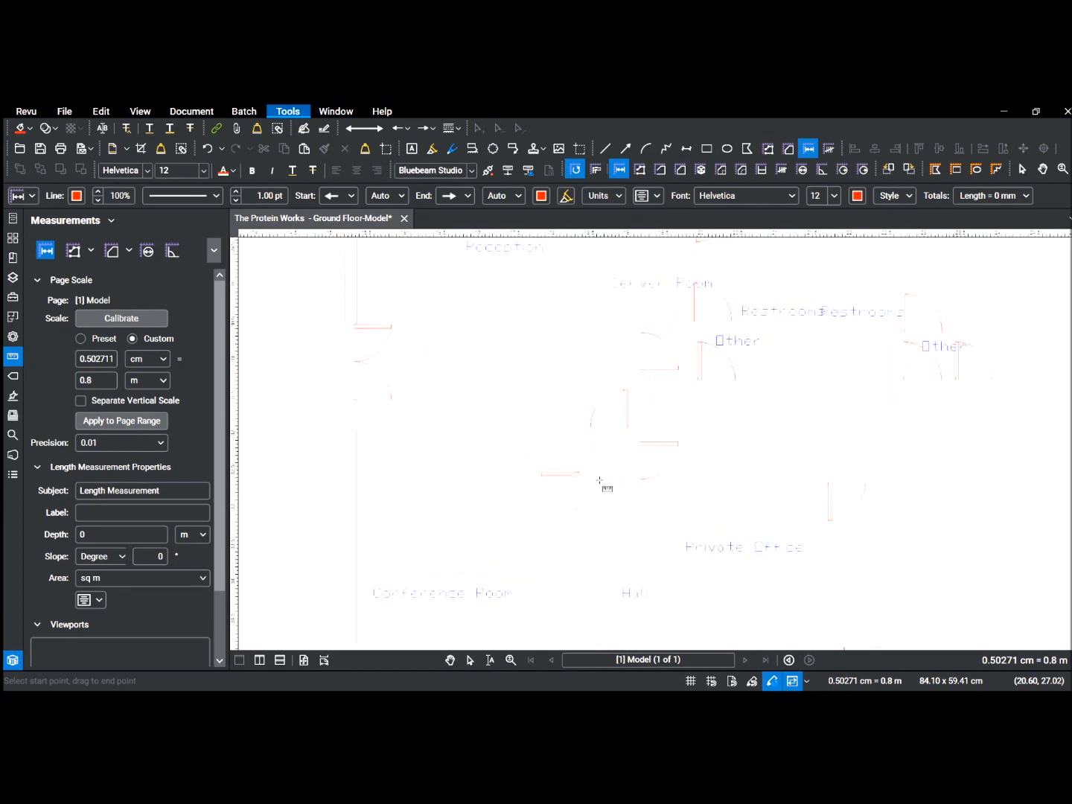
pyautogui.scroll(5, 585, 398)
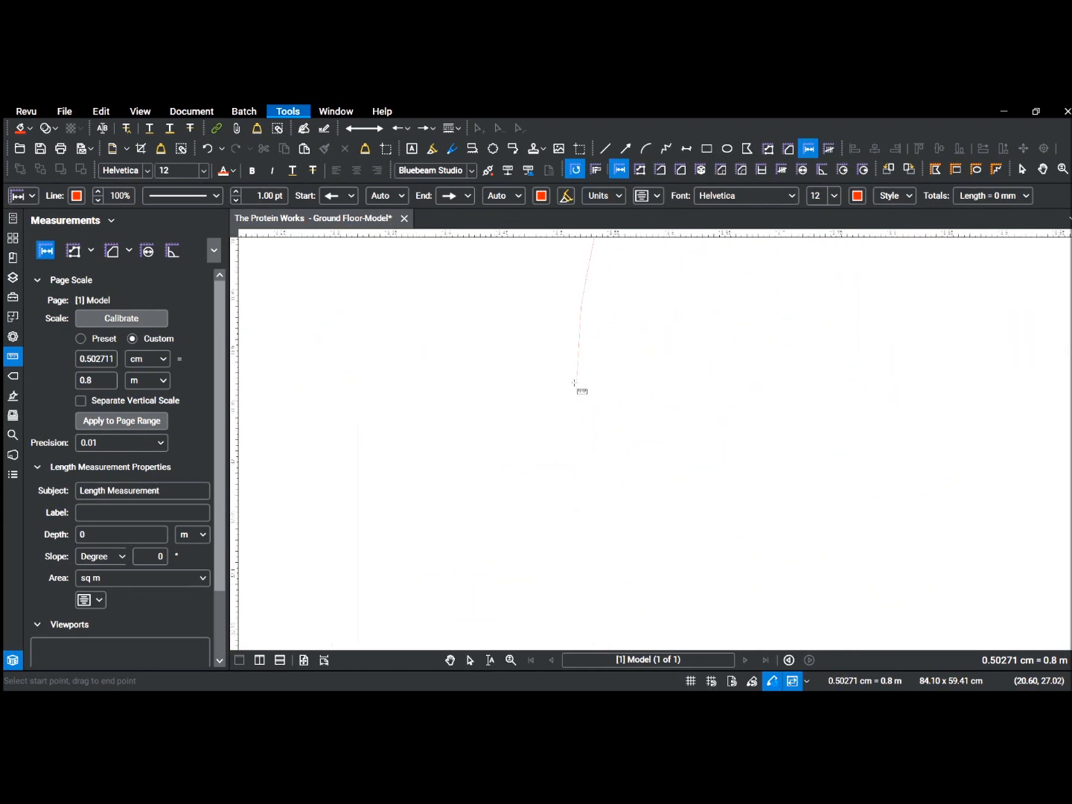
pyautogui.click(573, 382)
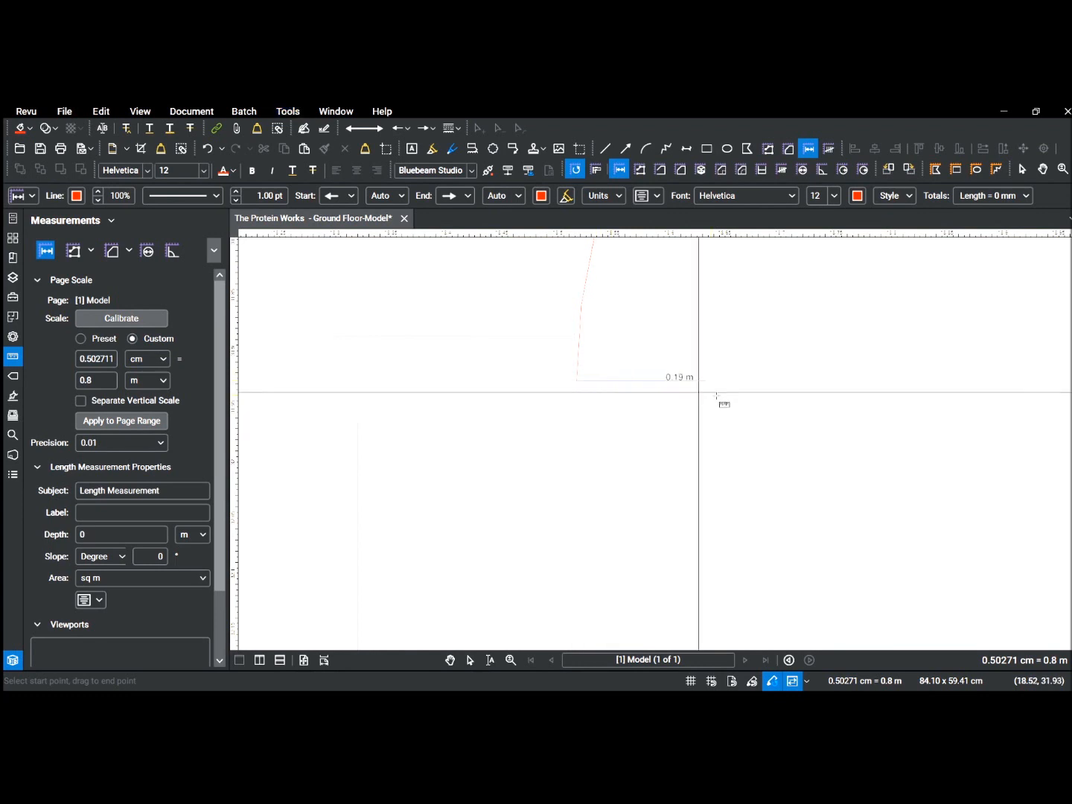
pyautogui.scroll(-1, 1024, 377)
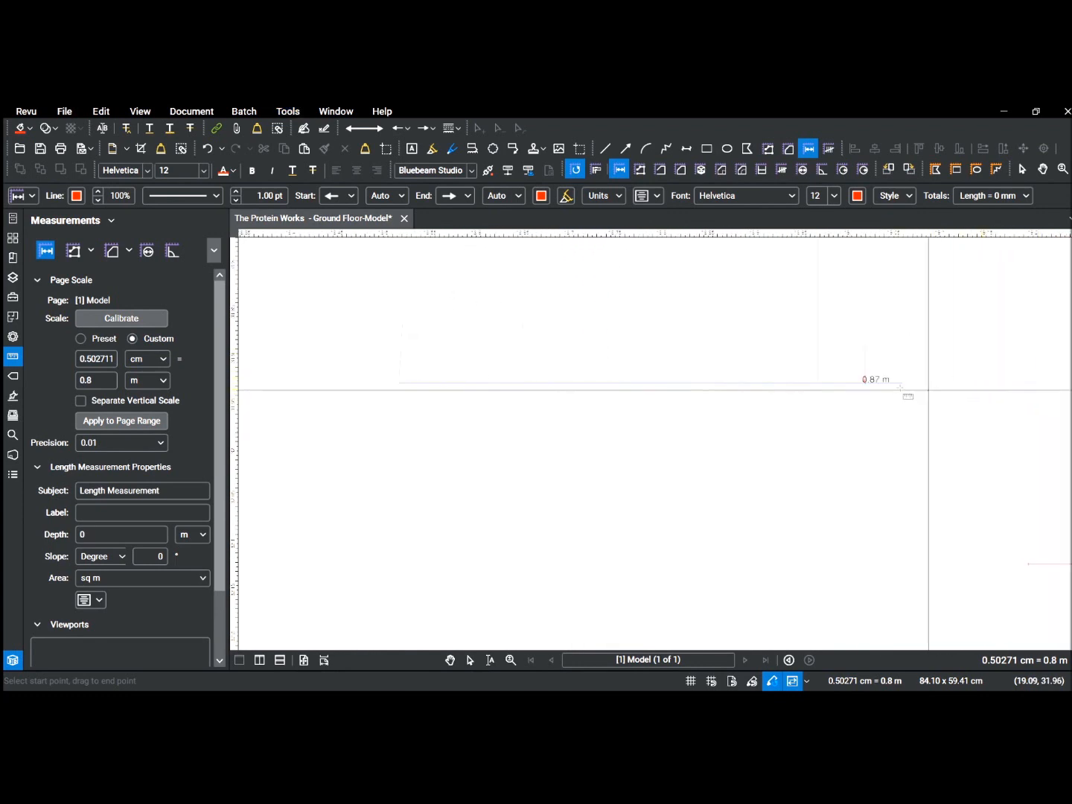
pyautogui.click(866, 384)
pyautogui.scroll(4, 866, 383)
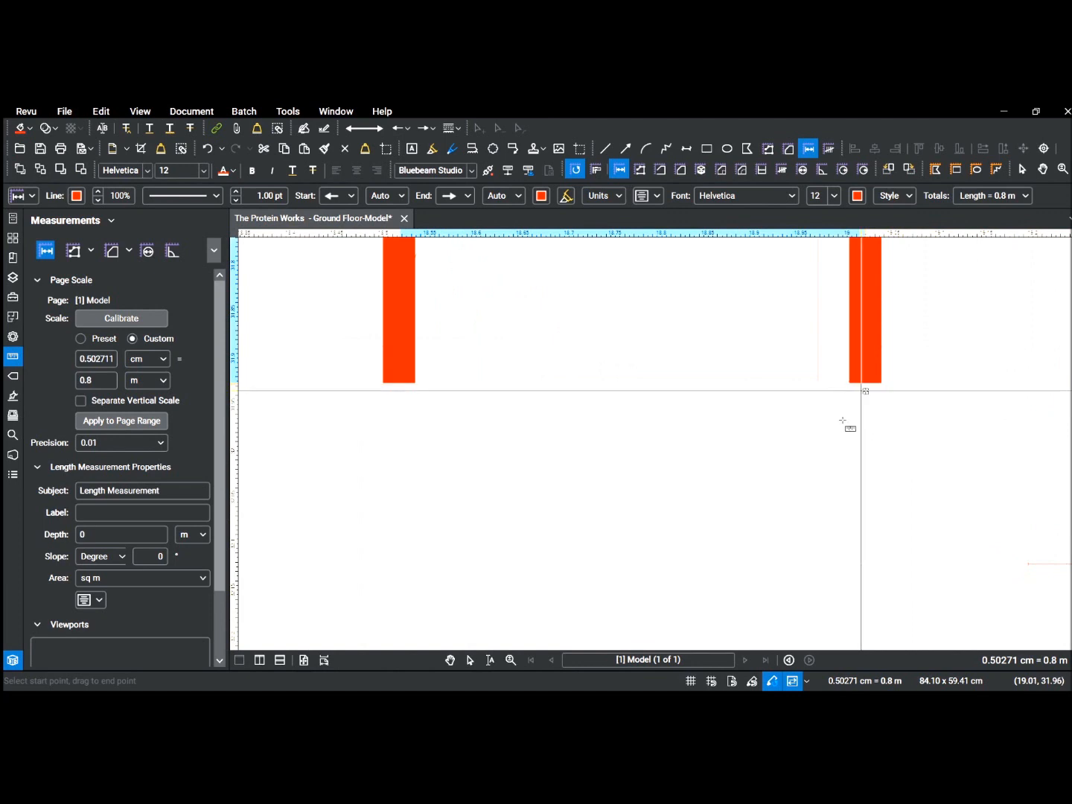
# - Close the ground floor drawing and open the PDF "BS Secondary school floor plan"
pyautogui.scroll(-5, 840, 457)
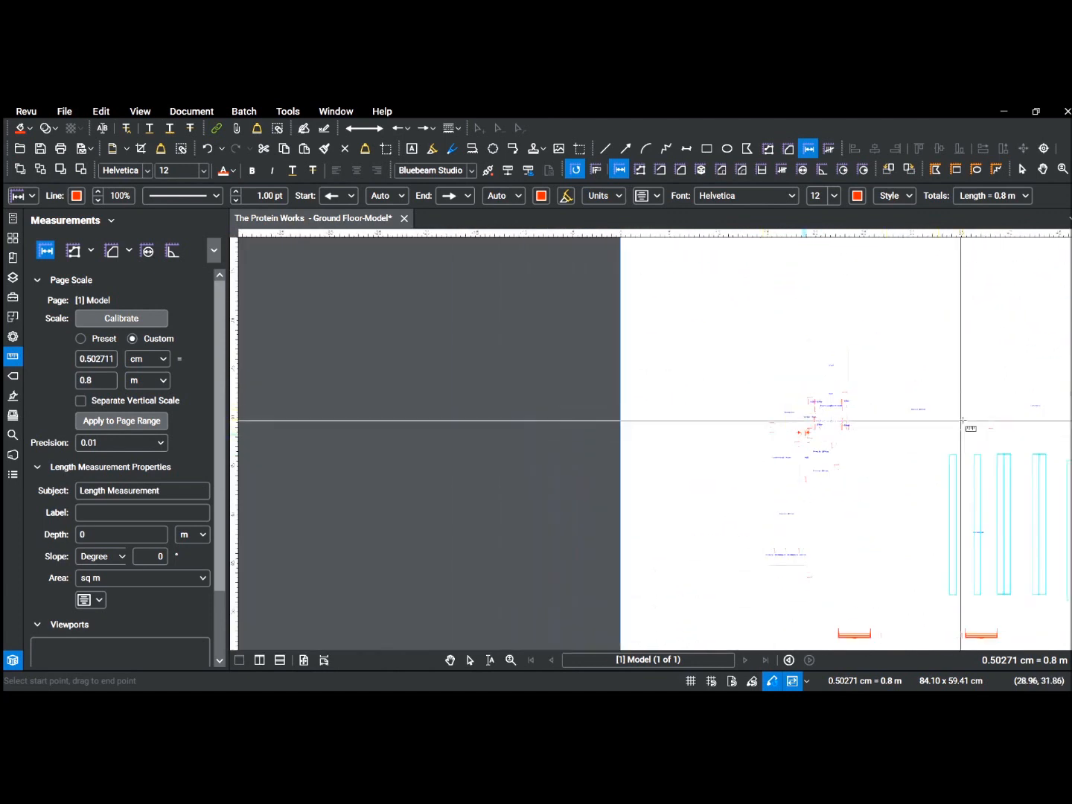
pyautogui.scroll(-3, 707, 416)
pyautogui.scroll(4, 916, 415)
pyautogui.scroll(2, 840, 386)
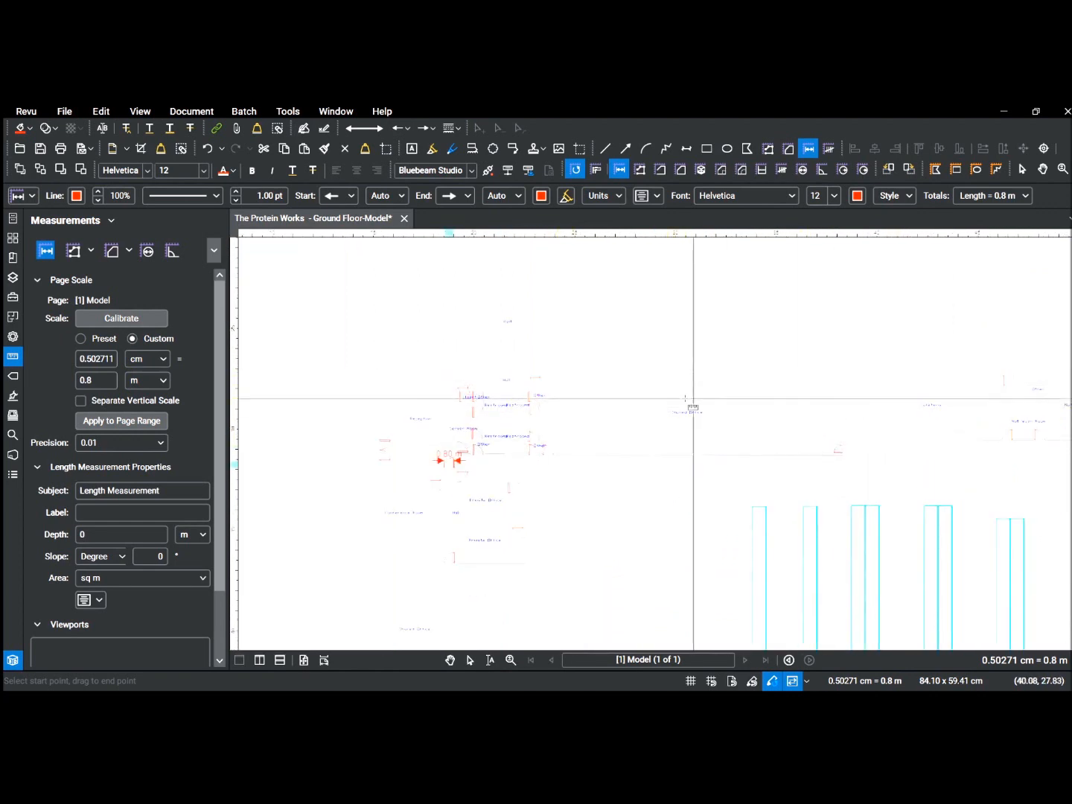
pyautogui.scroll(-3, 703, 407)
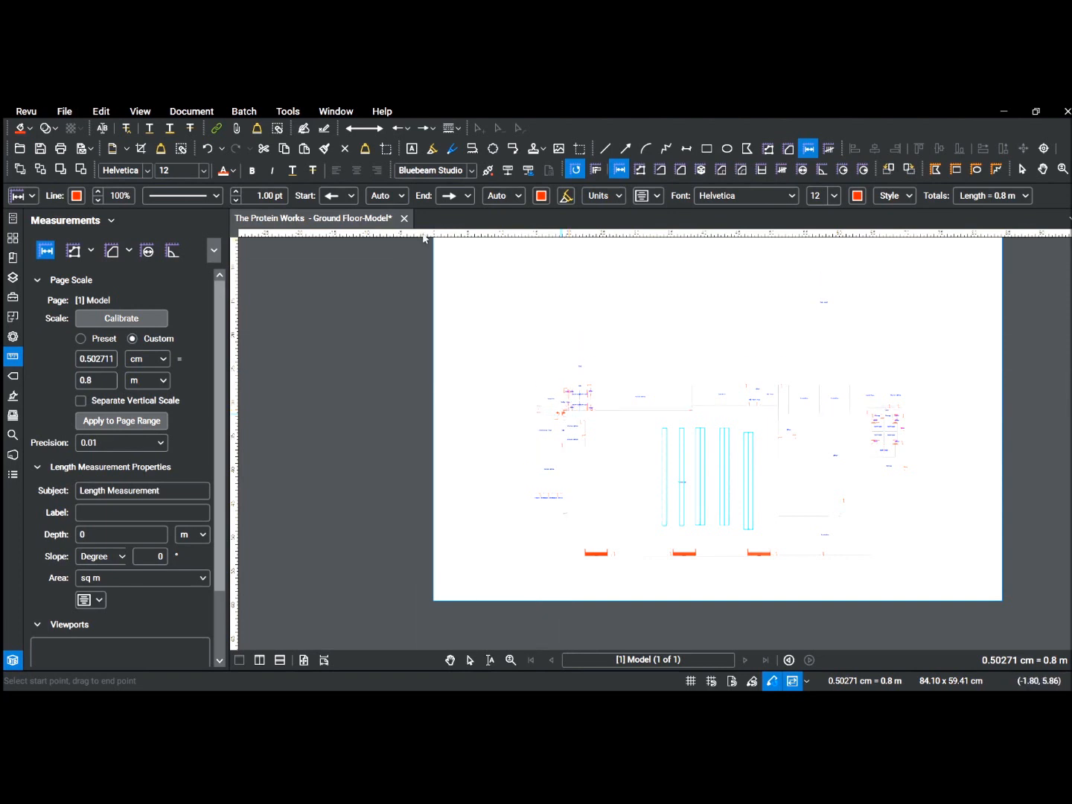
pyautogui.click(406, 219)
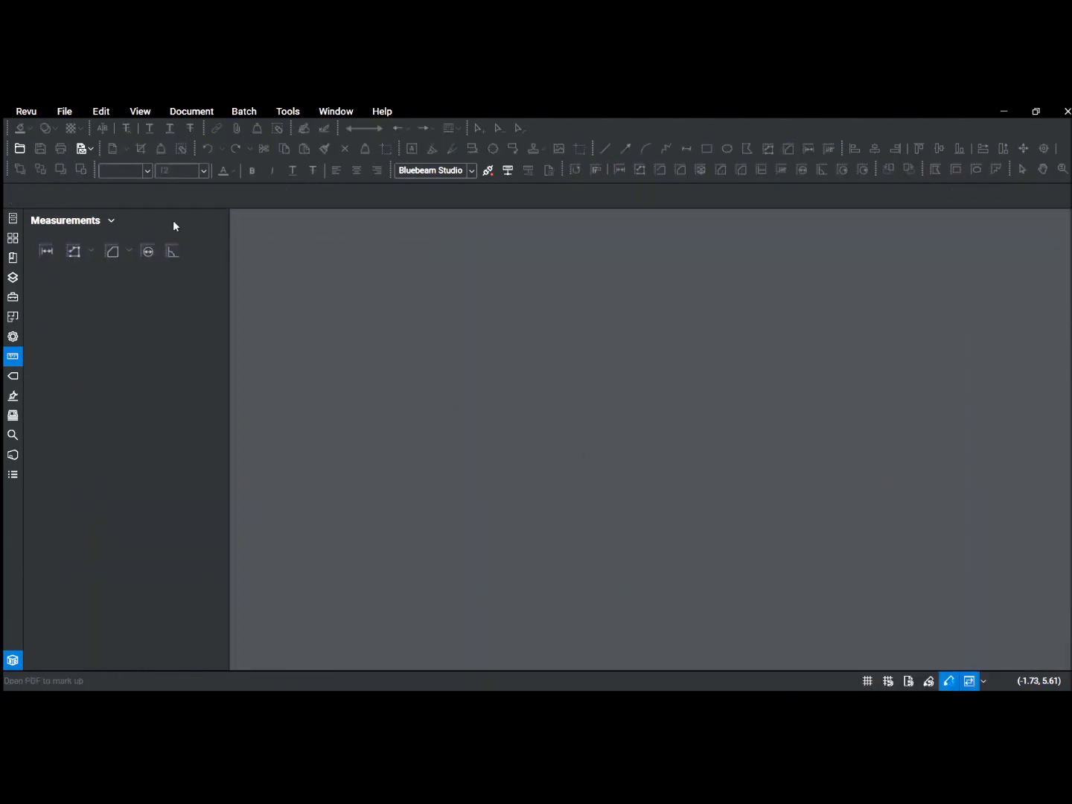
pyautogui.click(58, 112)
pyautogui.click(120, 160)
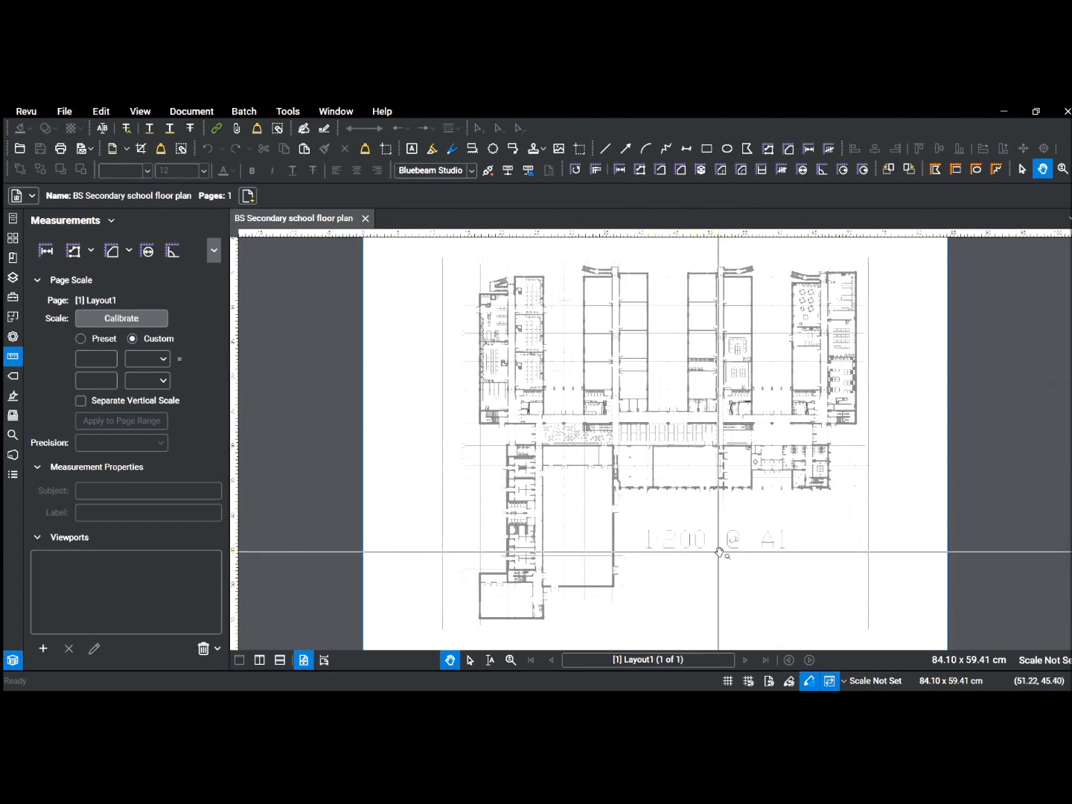
# - Set the school floor plan's page scale to the 1:200 preset and apply it to the page range
pyautogui.scroll(5, 565, 409)
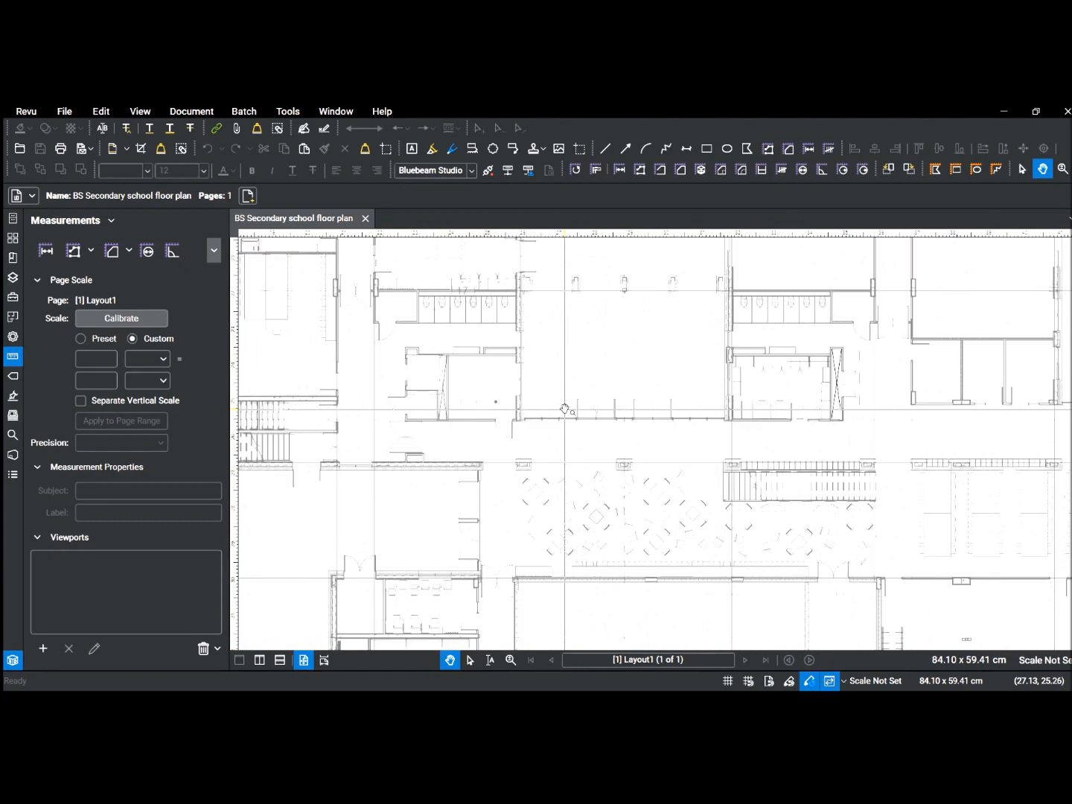
pyautogui.scroll(-6, 565, 408)
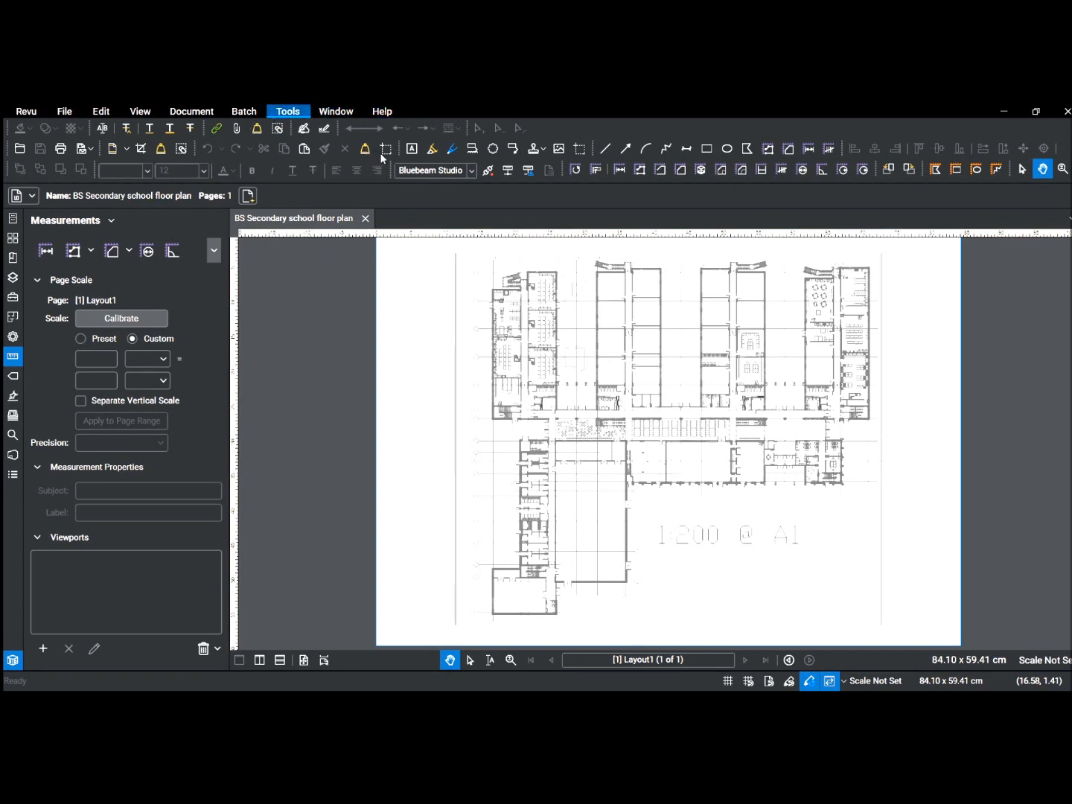
pyautogui.click(14, 359)
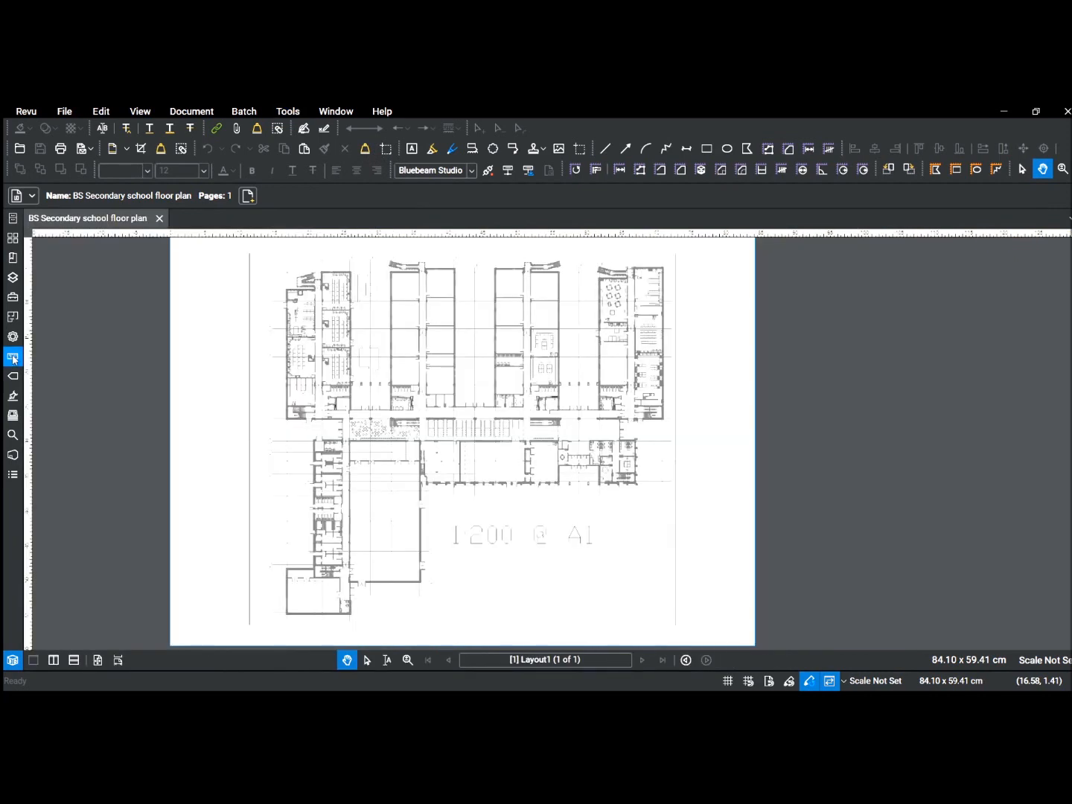
pyautogui.click(14, 358)
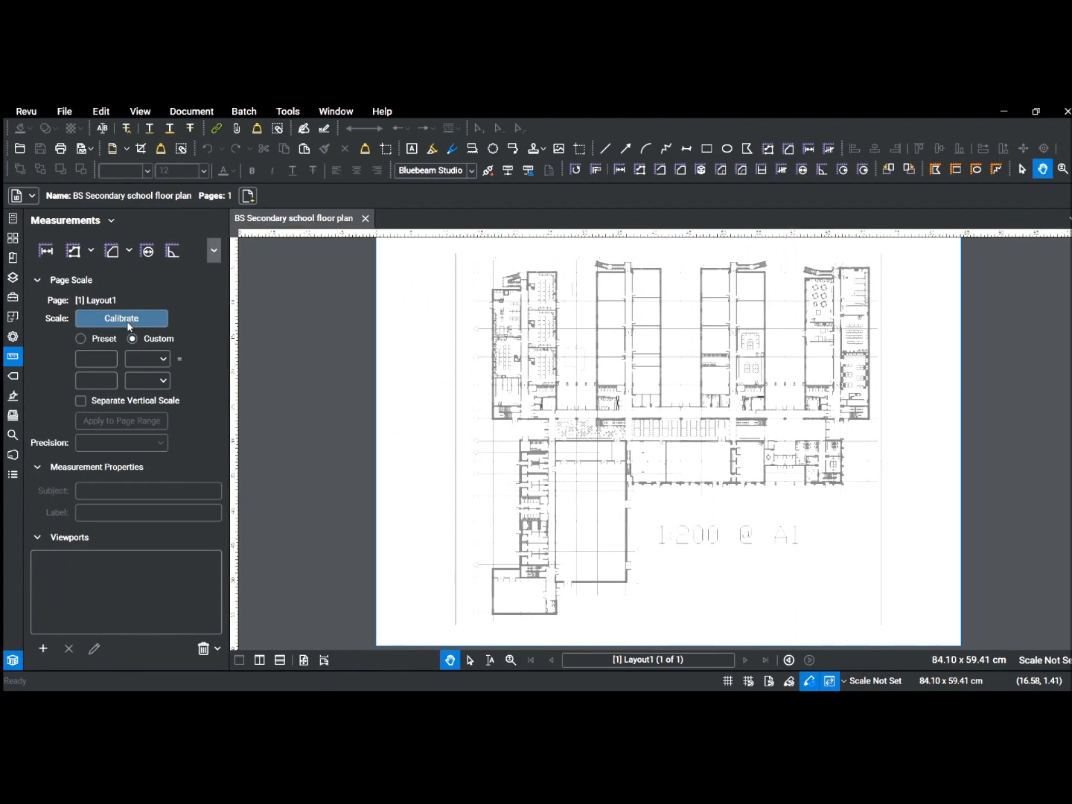
pyautogui.click(80, 339)
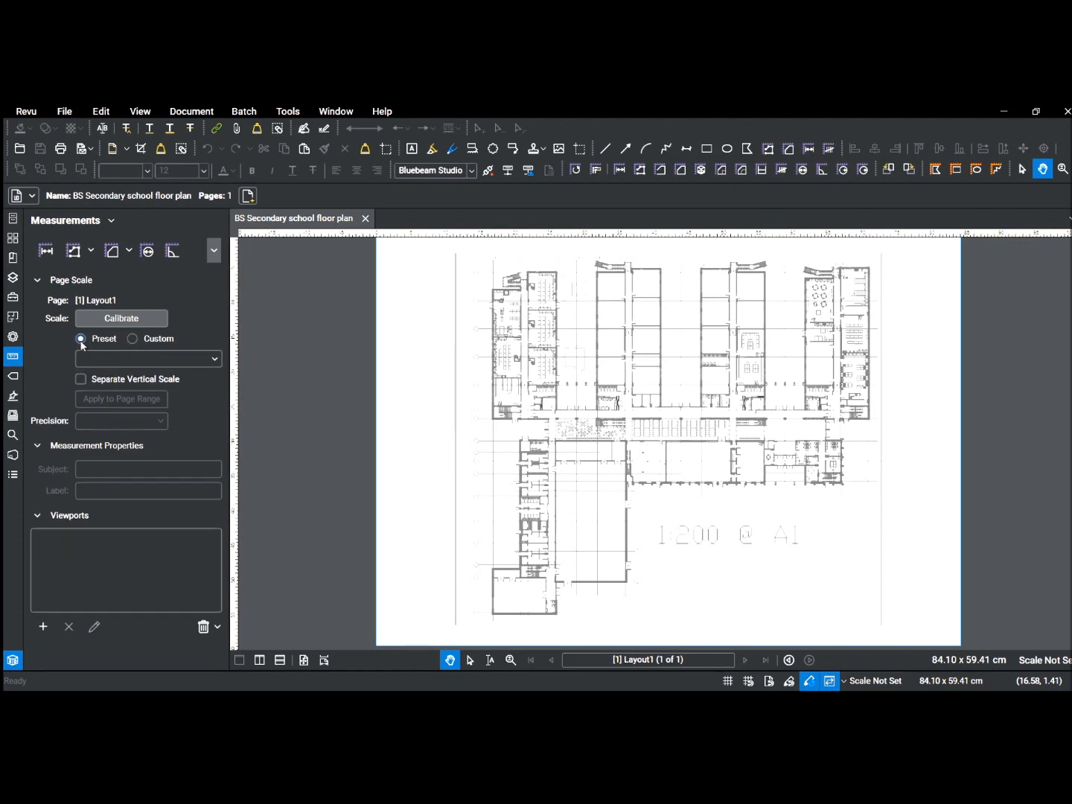
pyautogui.click(123, 448)
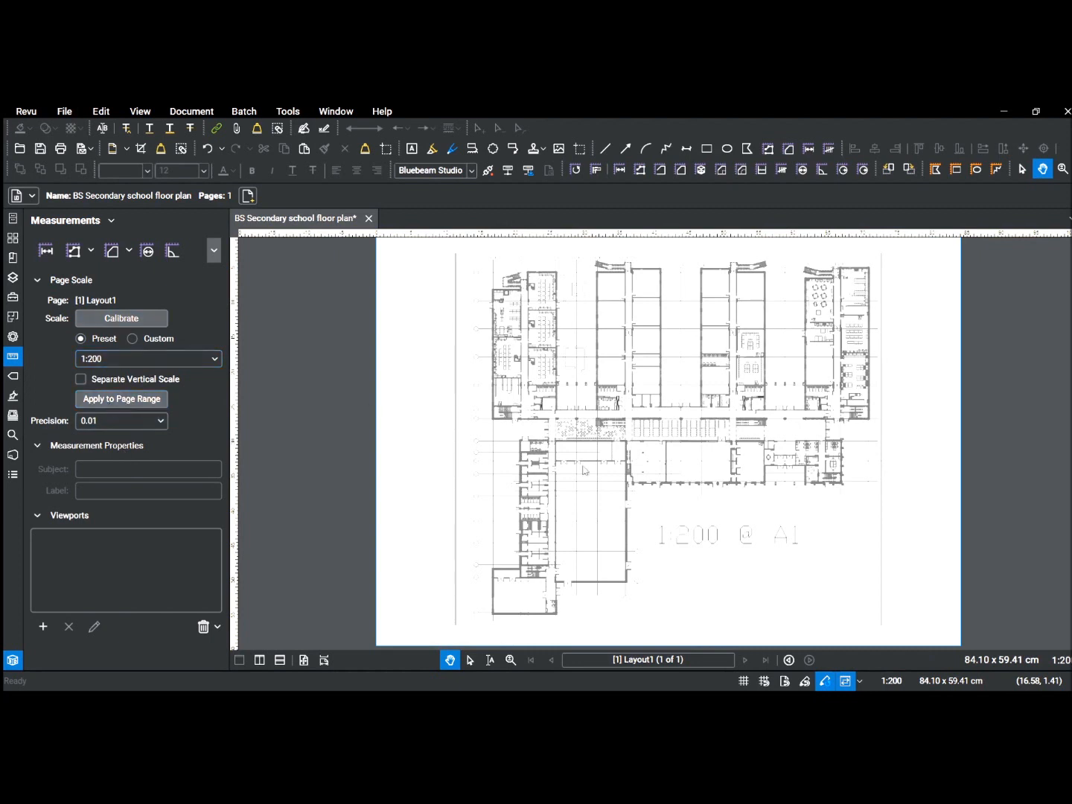
pyautogui.click(614, 469)
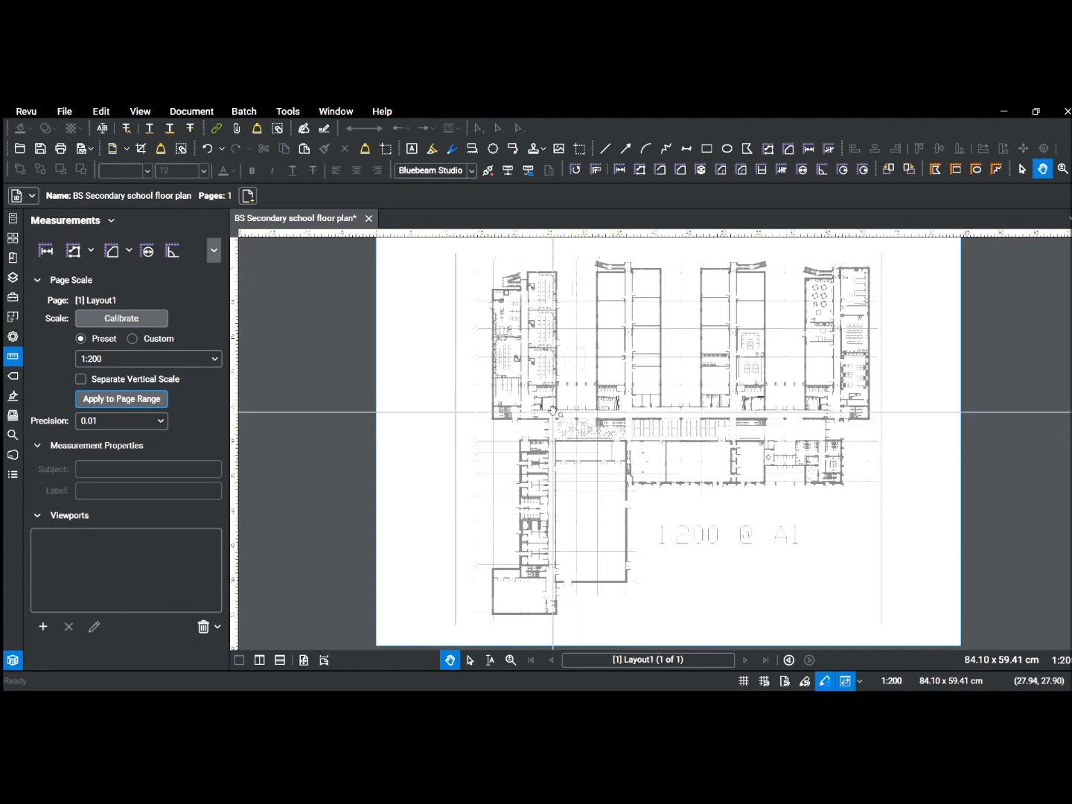
# - Add a length measurement across the door opening below the Plant Rm. and exit the length tool
pyautogui.scroll(5, 560, 417)
pyautogui.scroll(5, 560, 417)
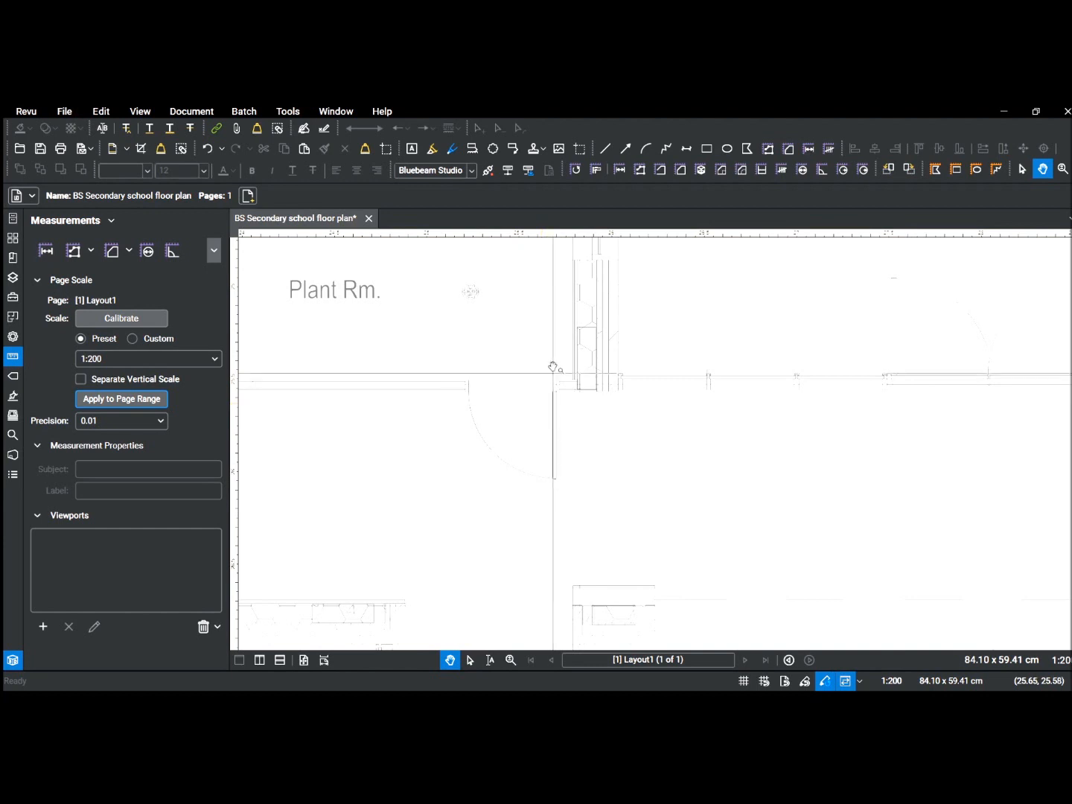
pyautogui.click(619, 170)
pyautogui.scroll(3, 467, 390)
pyautogui.scroll(3, 467, 390)
pyautogui.click(440, 372)
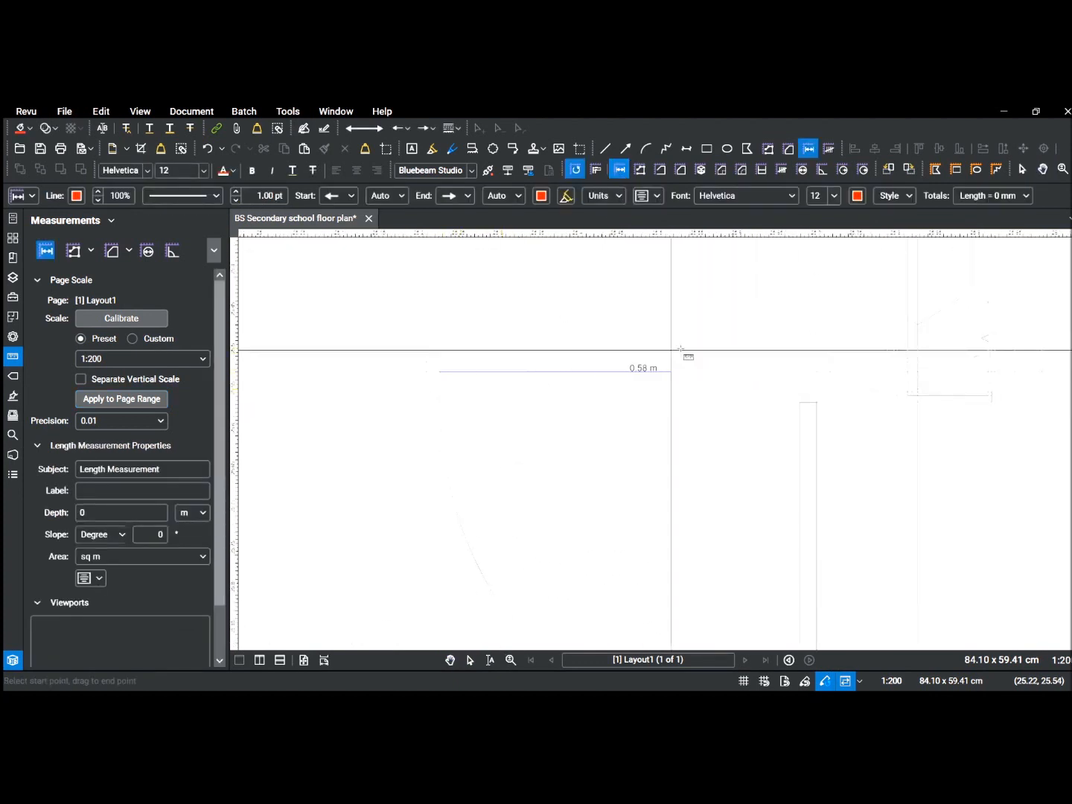
pyautogui.click(816, 372)
pyautogui.scroll(-6, 819, 368)
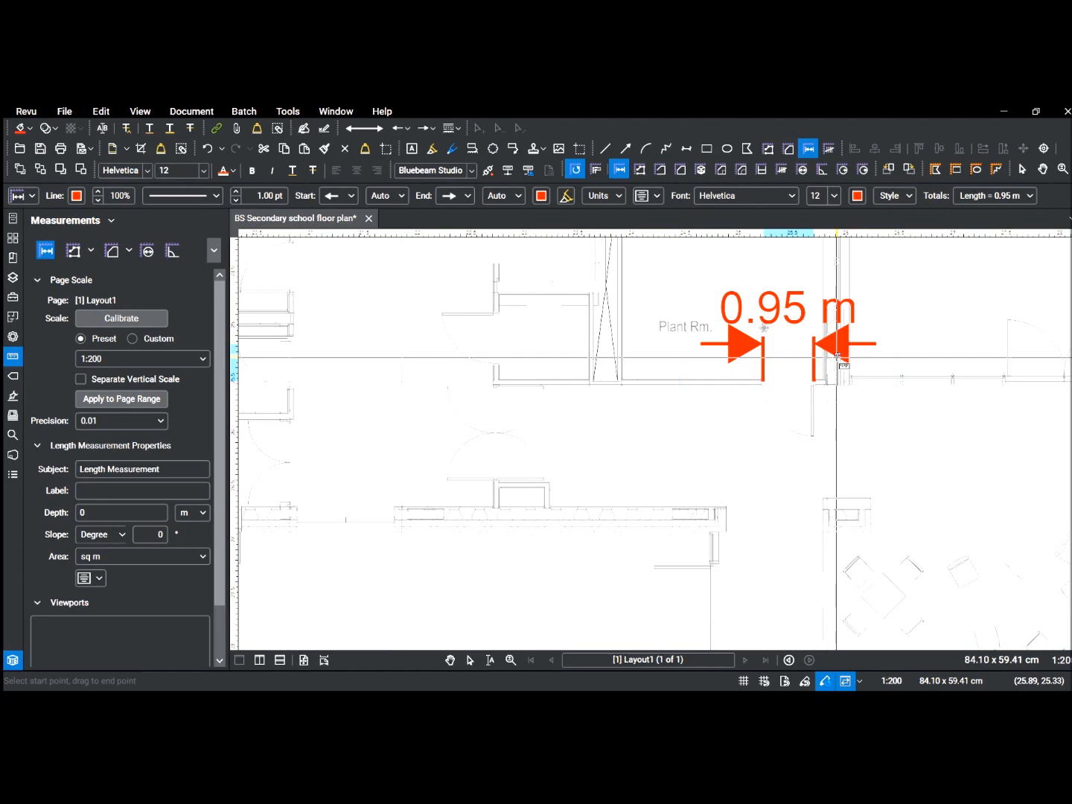
pyautogui.scroll(-5, 838, 358)
pyautogui.scroll(2, 717, 378)
pyautogui.scroll(-3, 946, 388)
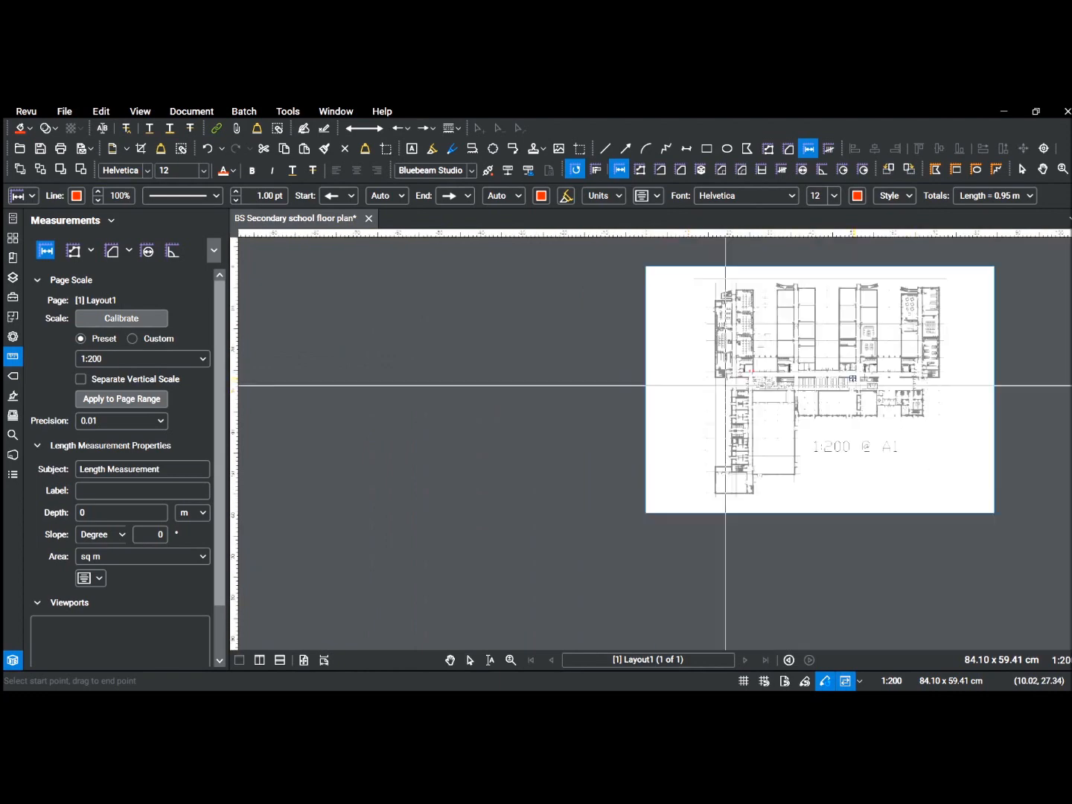
pyautogui.scroll(5, 940, 387)
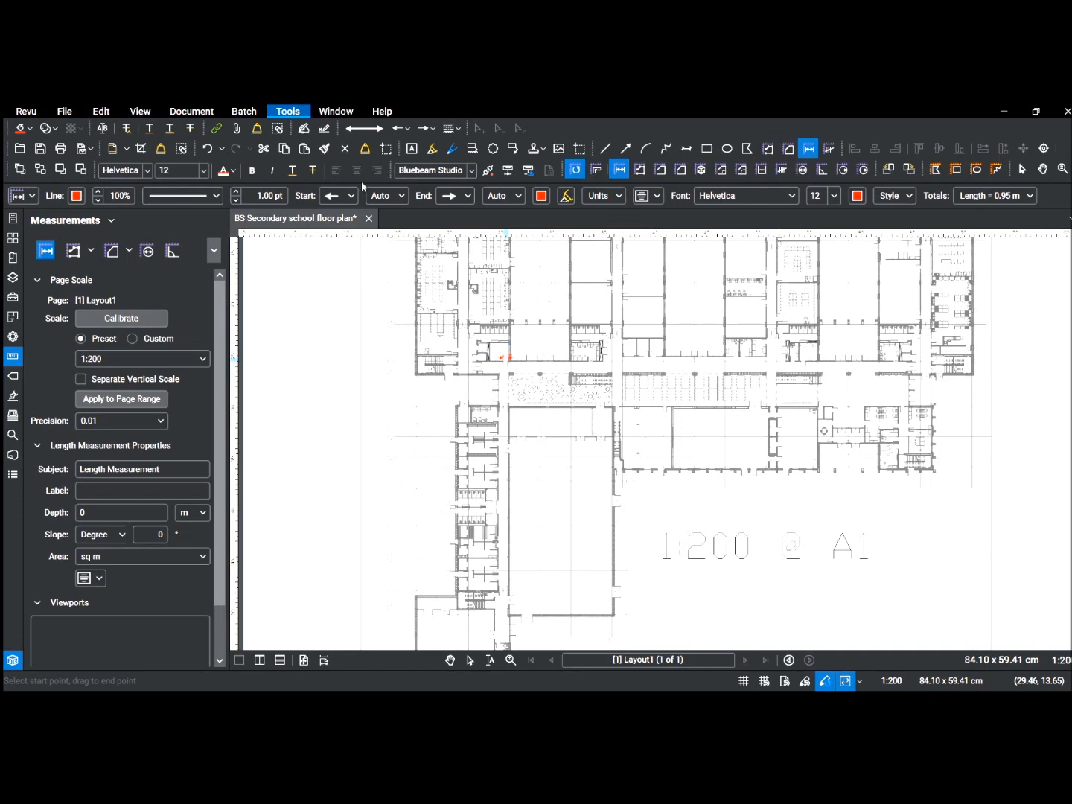
pyautogui.press('Escape')
pyautogui.click(294, 306)
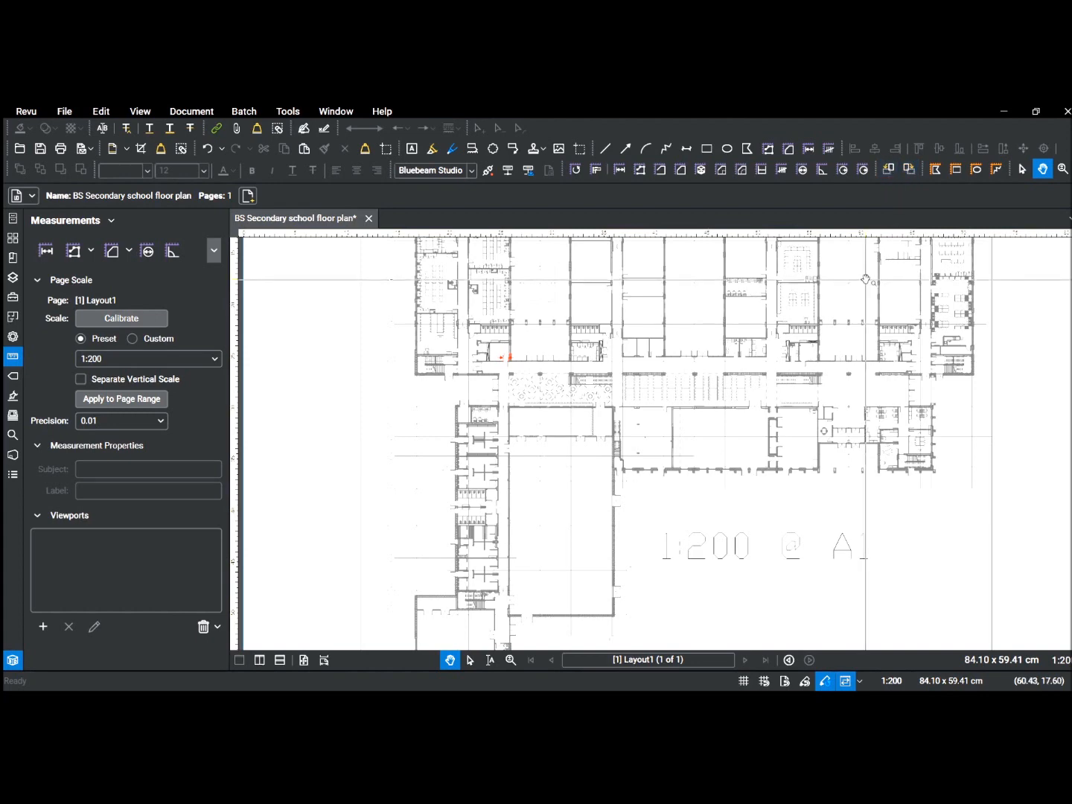
# - Rotate the floor plan page counterclockwise through four quarter turns
pyautogui.scroll(-4, 859, 279)
pyautogui.scroll(-2, 856, 292)
pyautogui.moveTo(847, 299); pyautogui.dragTo(718, 438)
pyautogui.scroll(3, 708, 442)
pyautogui.scroll(2, 708, 443)
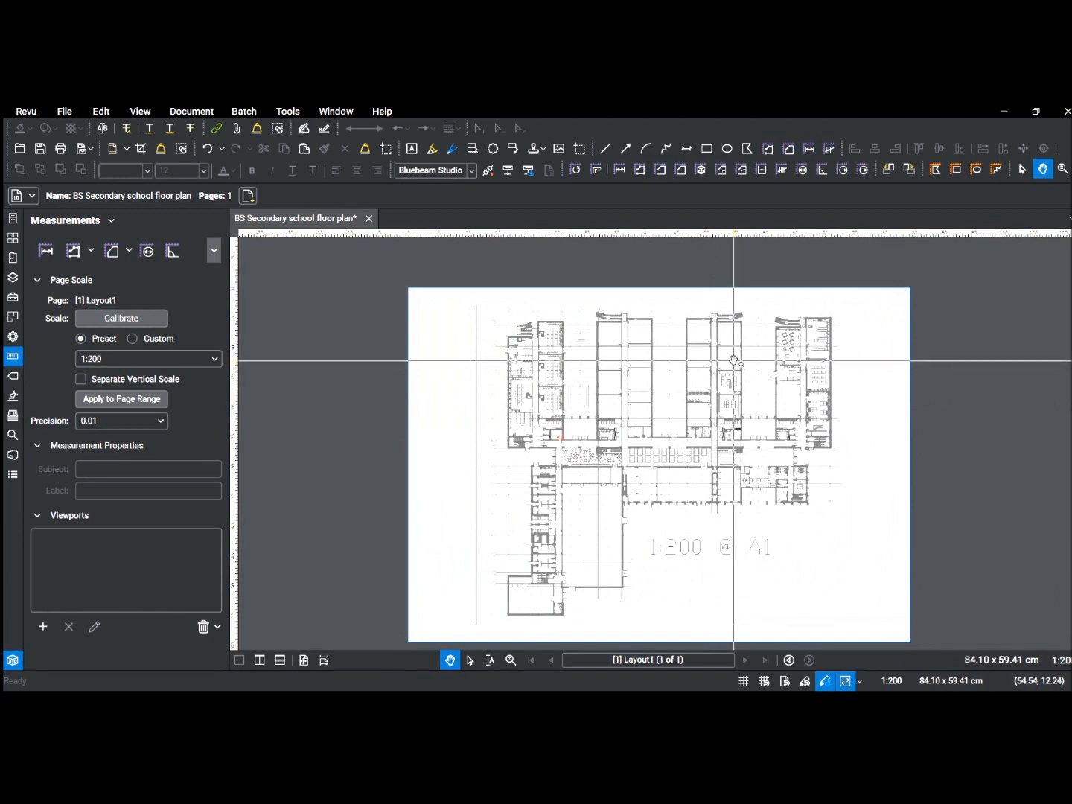
pyautogui.click(893, 171)
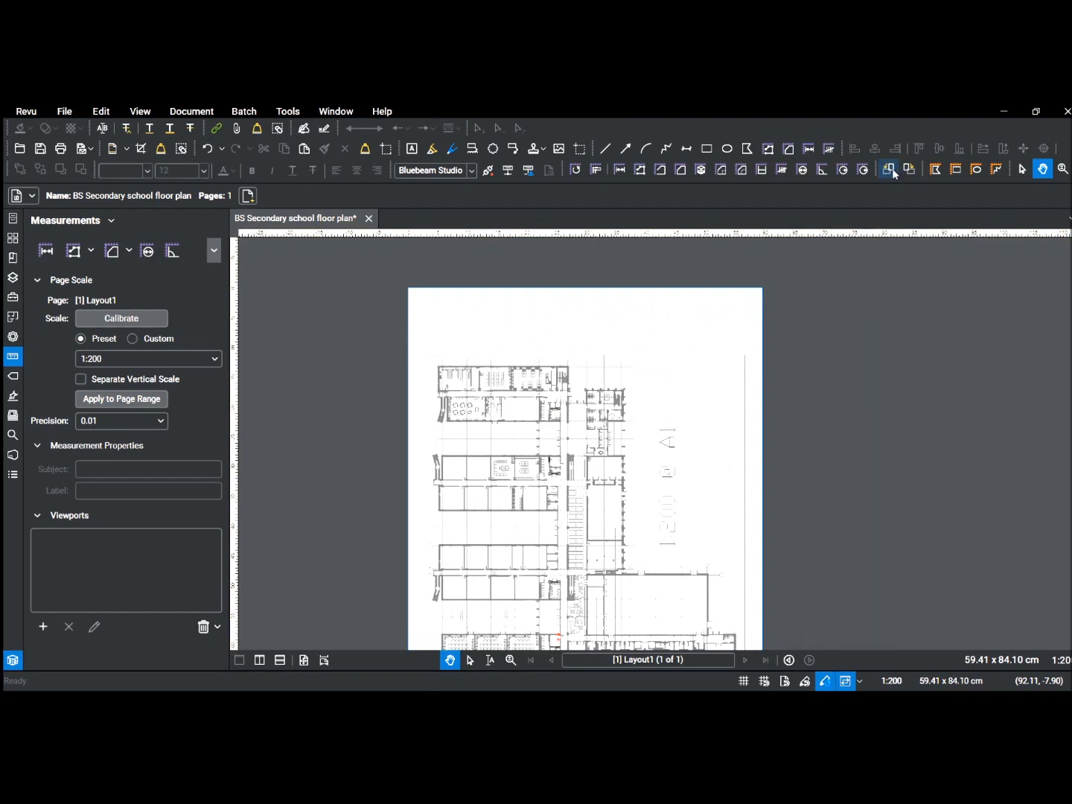
pyautogui.click(893, 171)
pyautogui.click(893, 170)
pyautogui.click(893, 170)
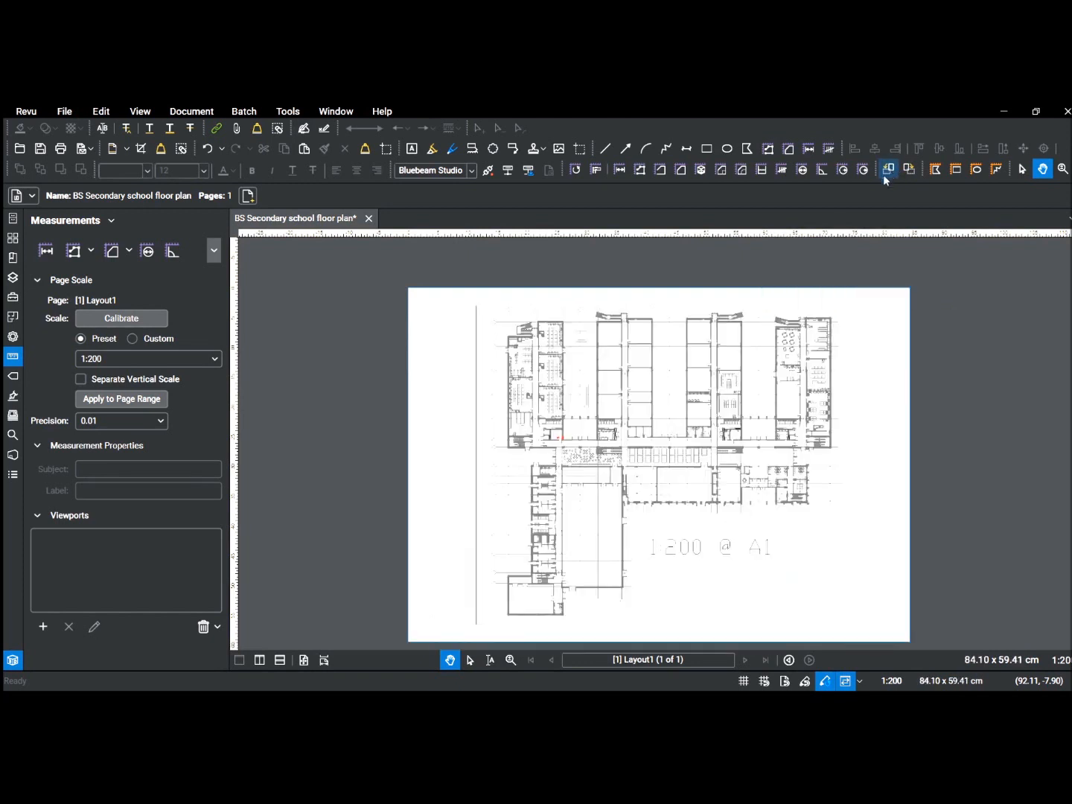